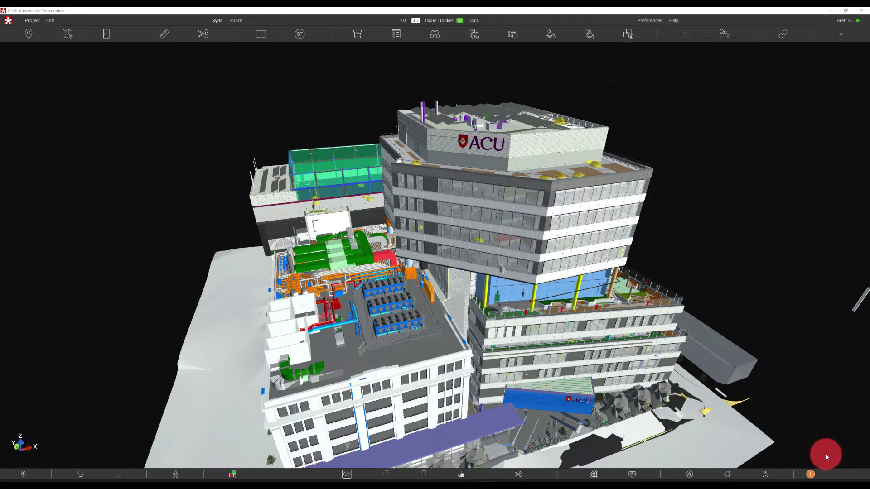
# Step: Open Clash Automation, clear the room filter, and open the mec v str clash test
pyautogui.moveTo(469, 268); pyautogui.dragTo(413, 241)
pyautogui.click(398, 25)
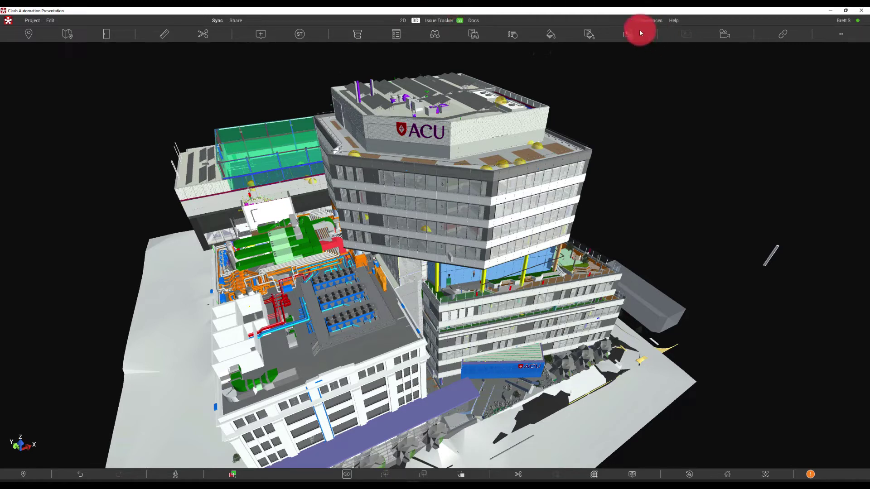
pyautogui.click(628, 35)
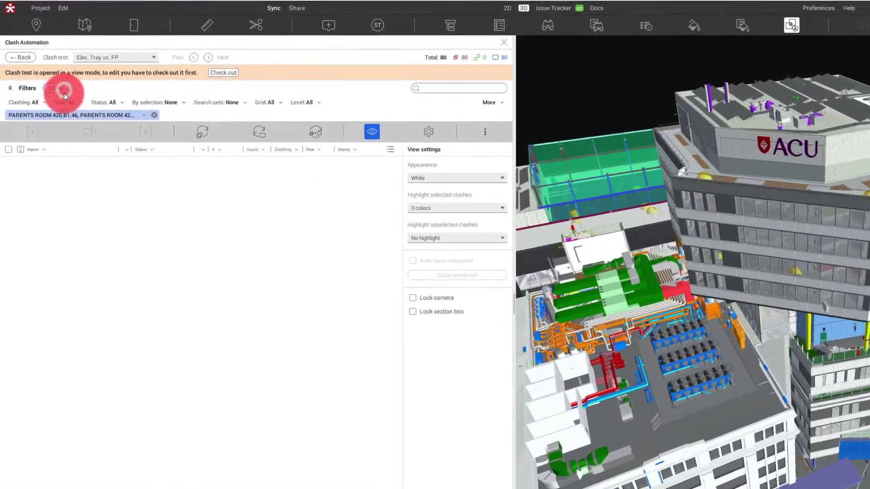
pyautogui.click(63, 91)
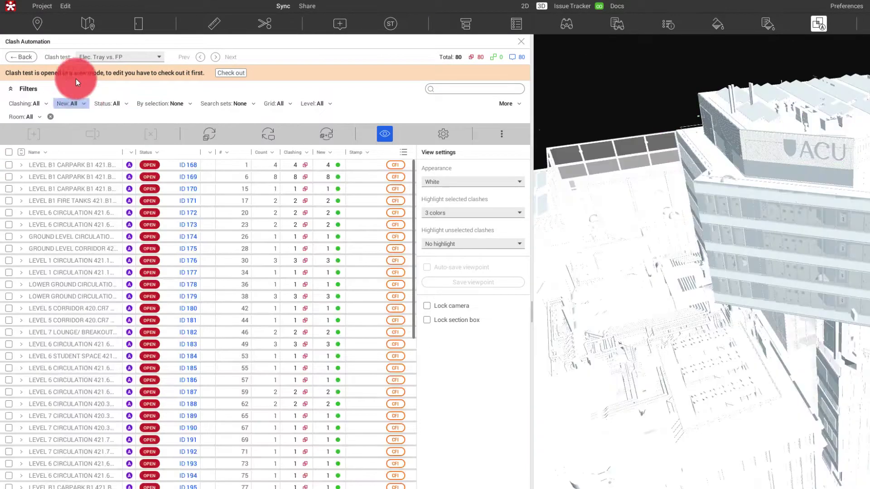
pyautogui.click(27, 57)
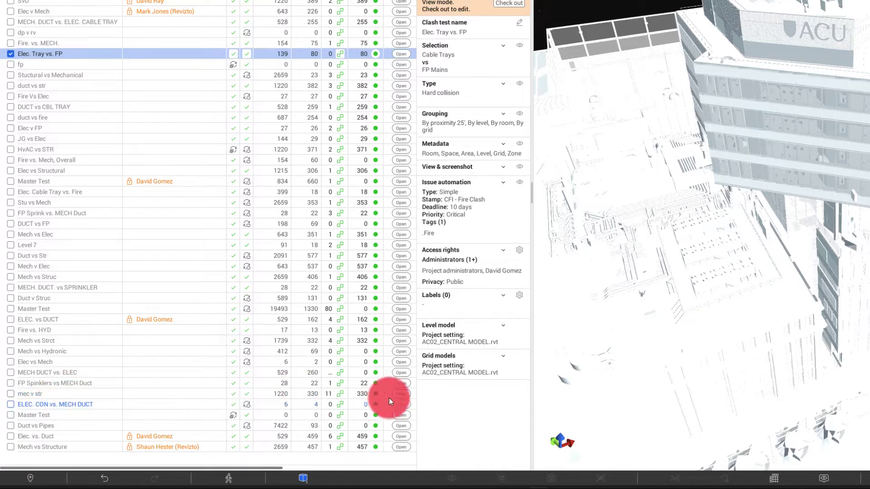
pyautogui.click(390, 417)
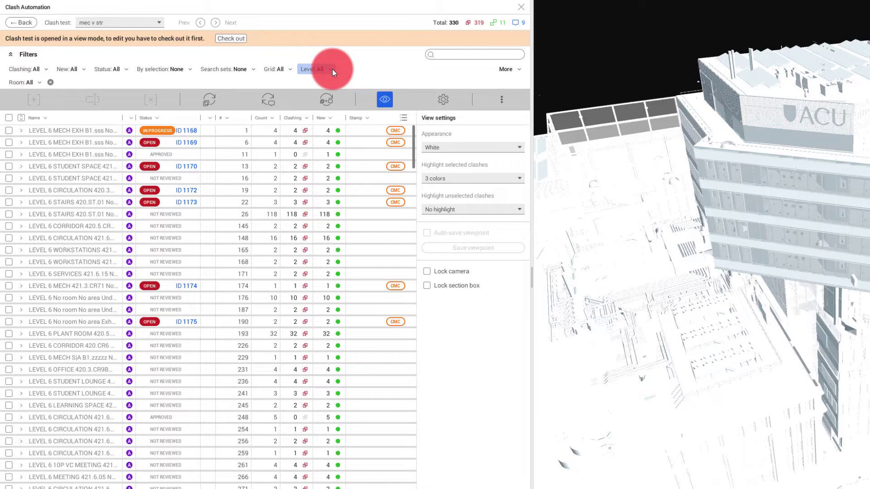
# Step: Filter the mec v str clashes to LEVEL 6 and select all of them
pyautogui.click(333, 69)
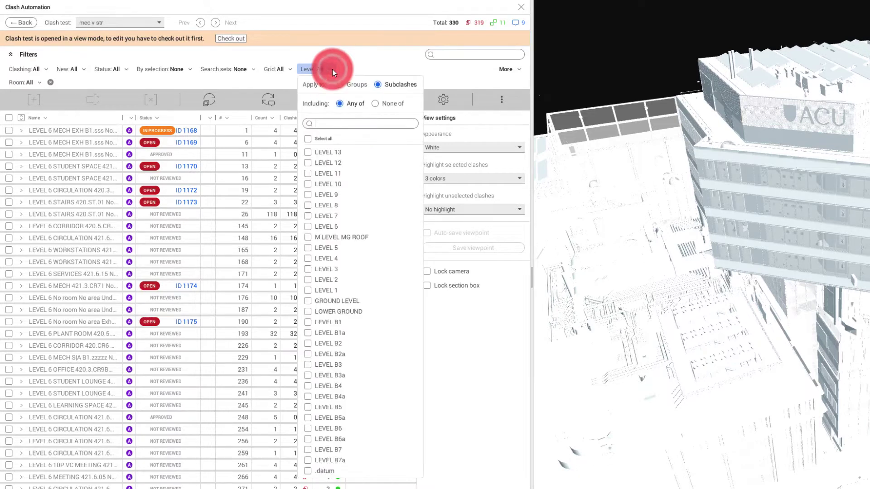
pyautogui.click(308, 226)
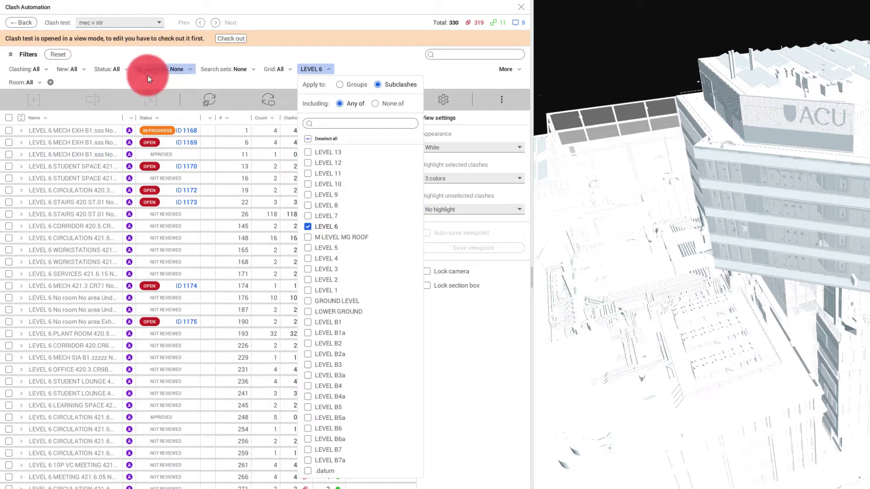
pyautogui.click(9, 117)
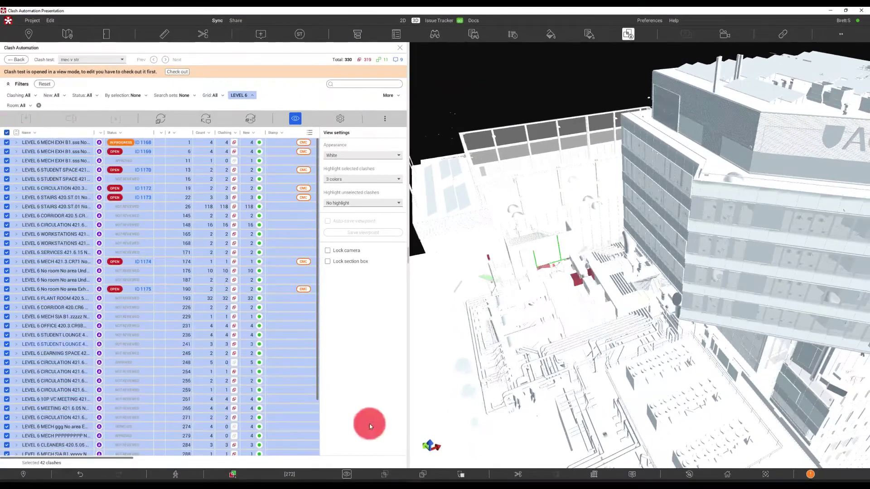
# Step: Section the model around the Level 6 clashes and display it in clash transparency mode
pyautogui.click(519, 474)
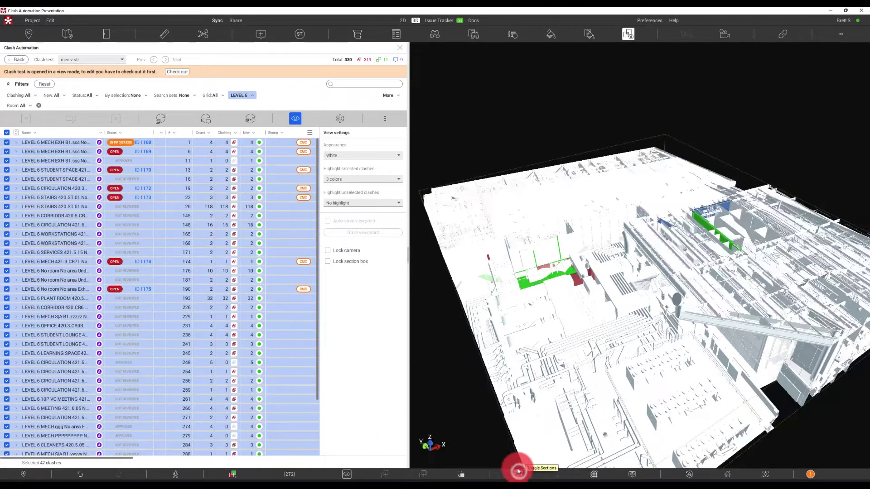
pyautogui.moveTo(554, 239)
pyautogui.mouseDown()
pyautogui.moveTo(574, 205)
pyautogui.moveTo(618, 333)
pyautogui.moveTo(622, 171)
pyautogui.moveTo(695, 134)
pyautogui.moveTo(817, 130)
pyautogui.moveTo(767, 167)
pyautogui.moveTo(566, 260)
pyautogui.moveTo(499, 225)
pyautogui.moveTo(523, 214)
pyautogui.moveTo(545, 241)
pyautogui.mouseUp()
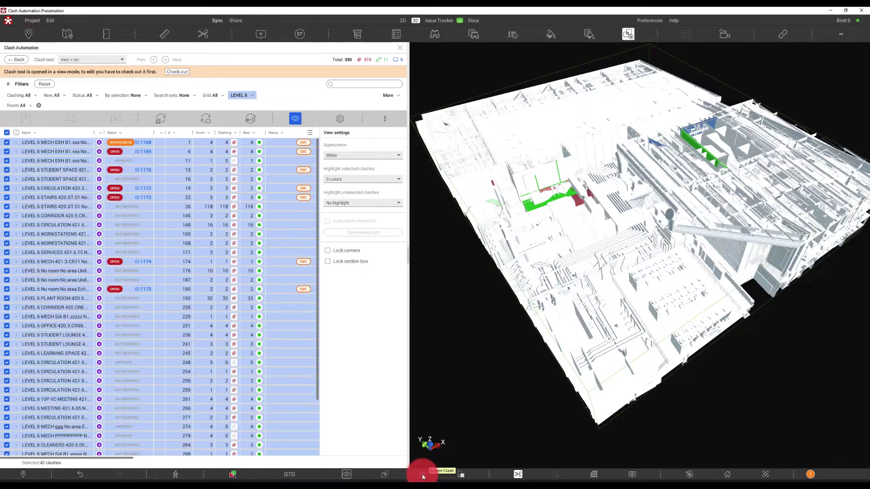
pyautogui.click(385, 475)
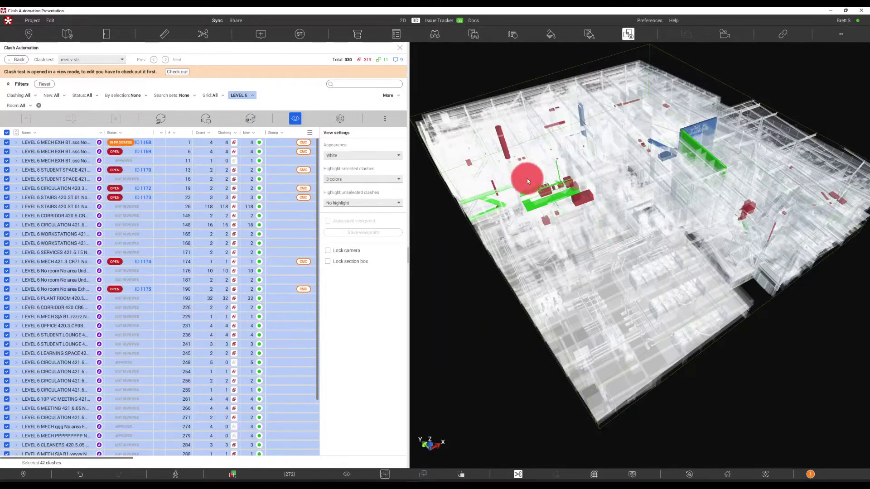
pyautogui.scroll(2, 547, 191)
pyautogui.moveTo(548, 191); pyautogui.dragTo(548, 195)
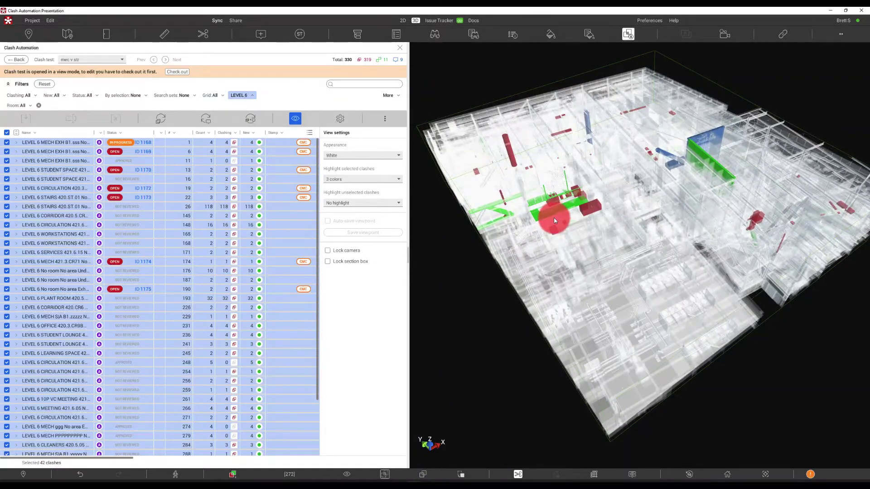
# Step: Search the 2D documents for 'level 6' and open sheet A32-15A - LEVEL 6 CEILING PLAN
pyautogui.click(401, 20)
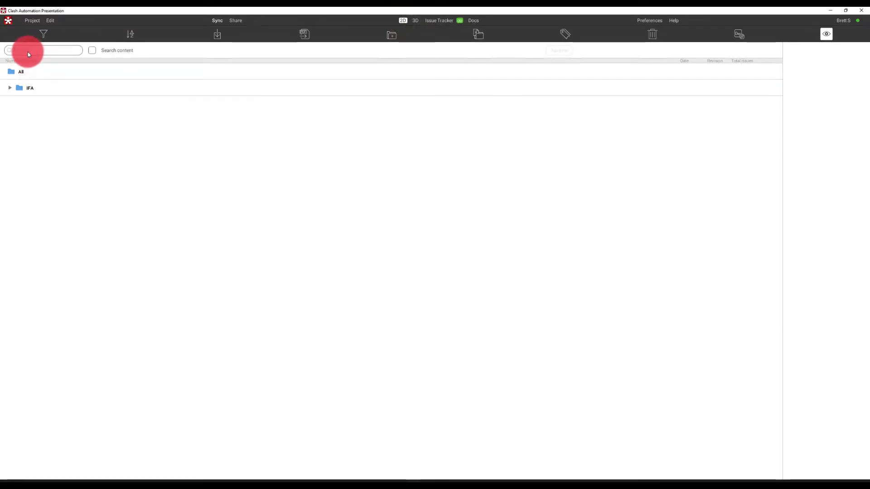
pyautogui.click(28, 51)
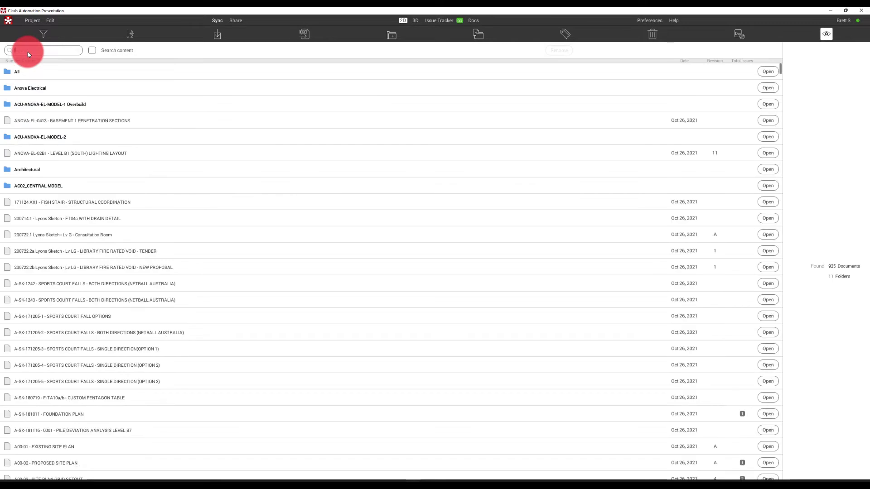
pyautogui.write('level 6')
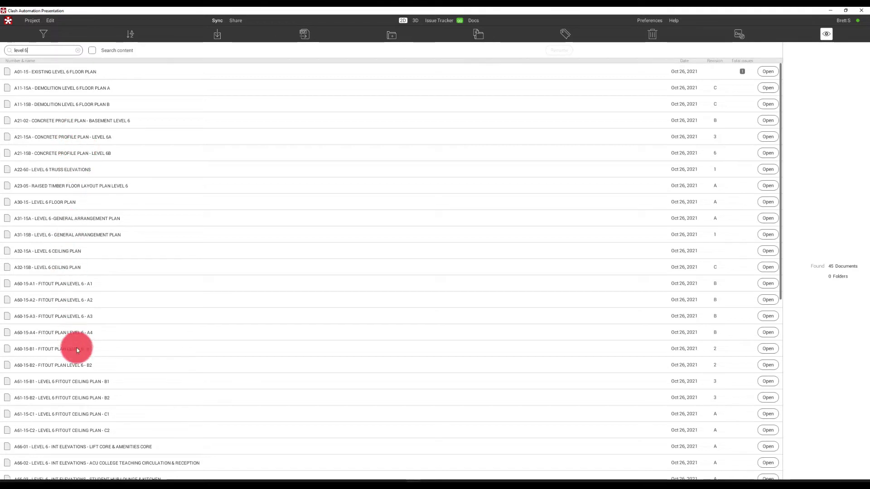
pyautogui.doubleClick(99, 252)
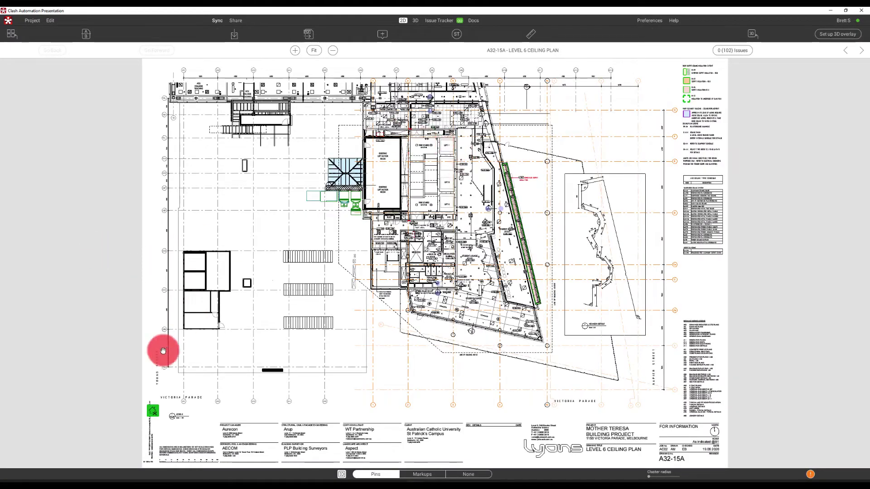
# Step: Overlay the A32-15A ceiling plan onto the 3D model, position it, and detach it from the model
pyautogui.click(153, 412)
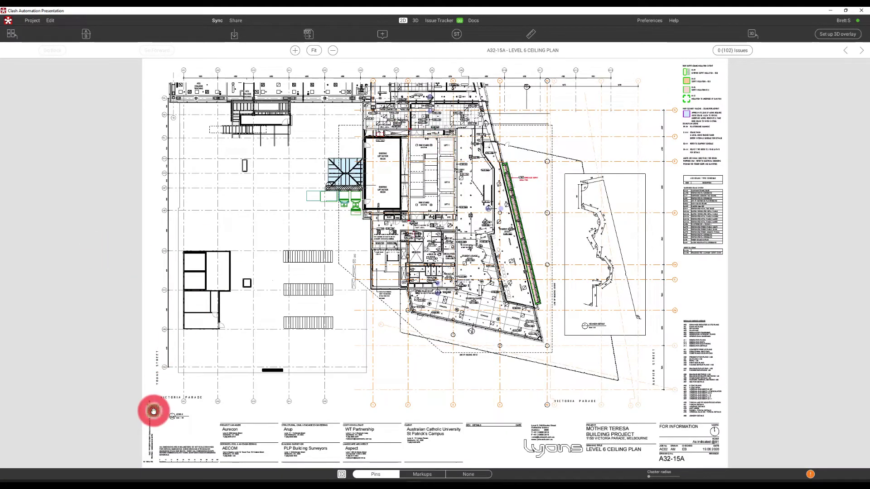
pyautogui.moveTo(154, 411); pyautogui.dragTo(444, 219)
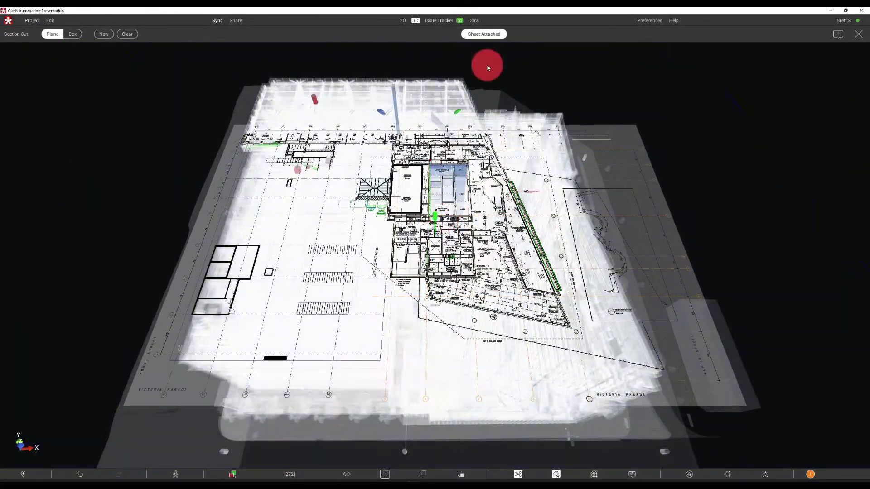
pyautogui.click(479, 33)
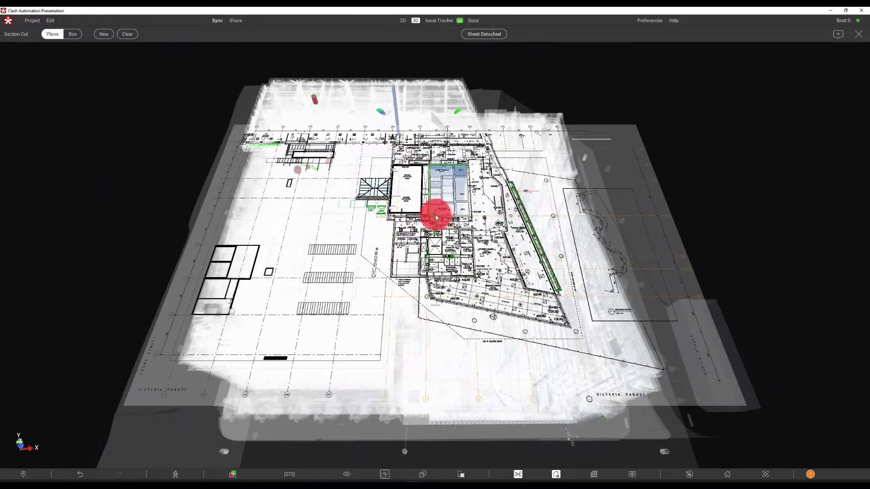
pyautogui.moveTo(438, 215); pyautogui.dragTo(449, 159)
pyautogui.click(859, 35)
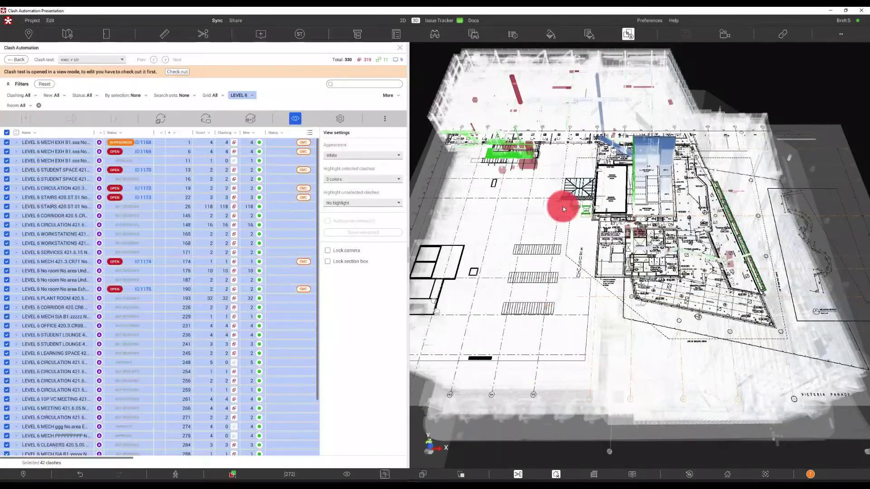
# Step: Fly to the LEVEL 6 CIRCULATION, SERVICES and No room clashes in turn
pyautogui.moveTo(609, 198); pyautogui.dragTo(607, 317)
pyautogui.scroll(3, 631, 257)
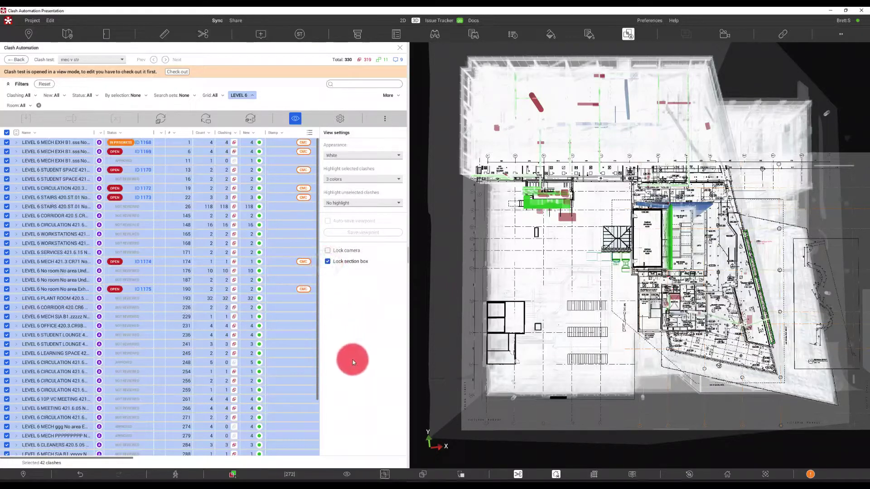
pyautogui.click(53, 227)
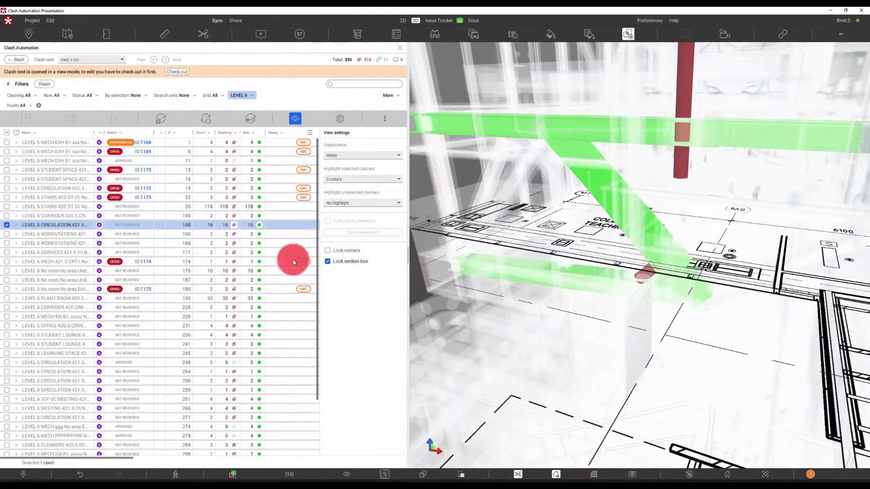
pyautogui.click(68, 252)
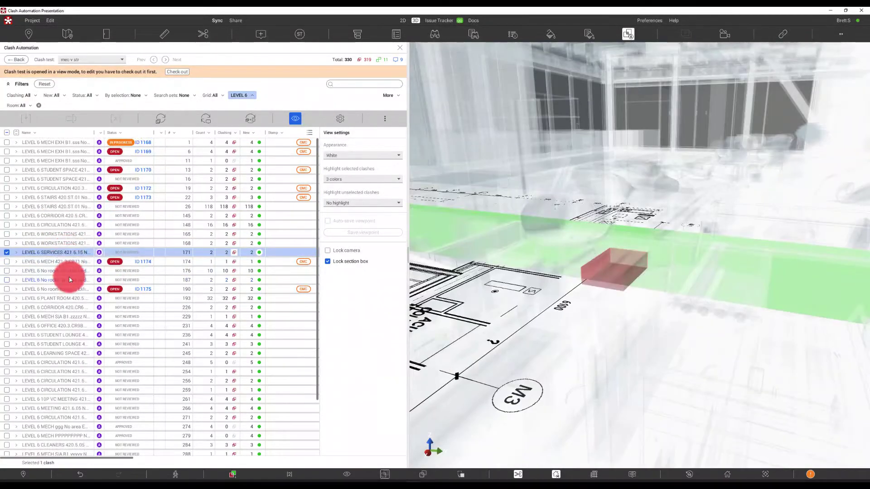
pyautogui.click(68, 280)
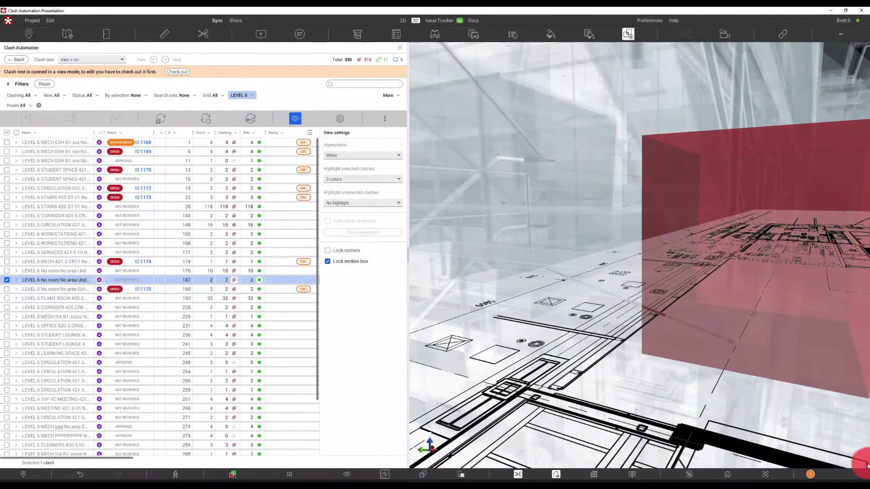
# Step: Switch to the Top view and zoom in onto the Level 6 ceiling plan
pyautogui.click(766, 476)
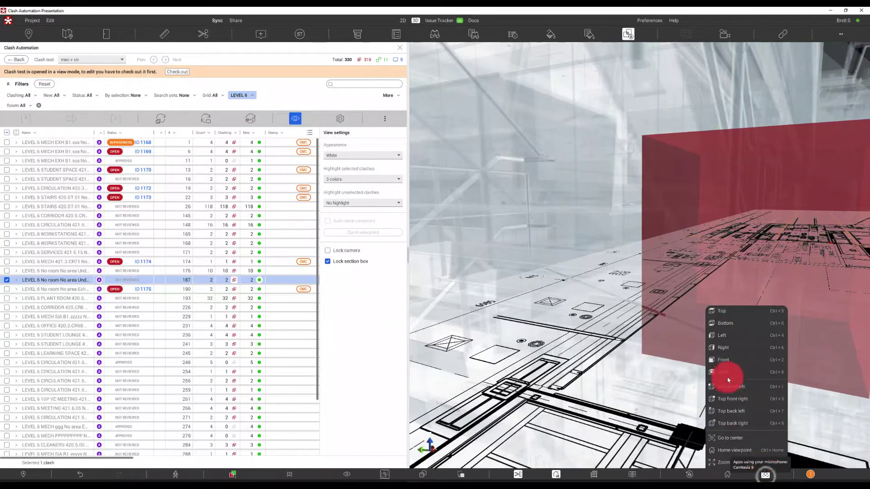
pyautogui.click(727, 312)
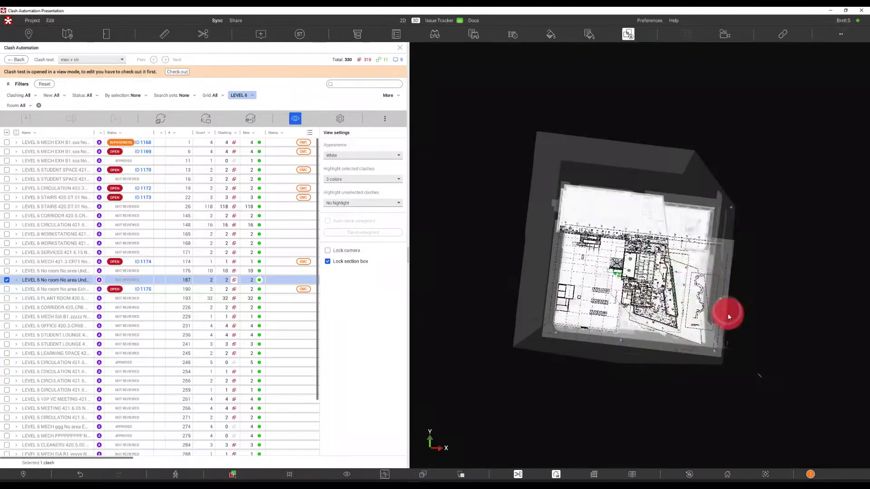
pyautogui.scroll(5, 643, 282)
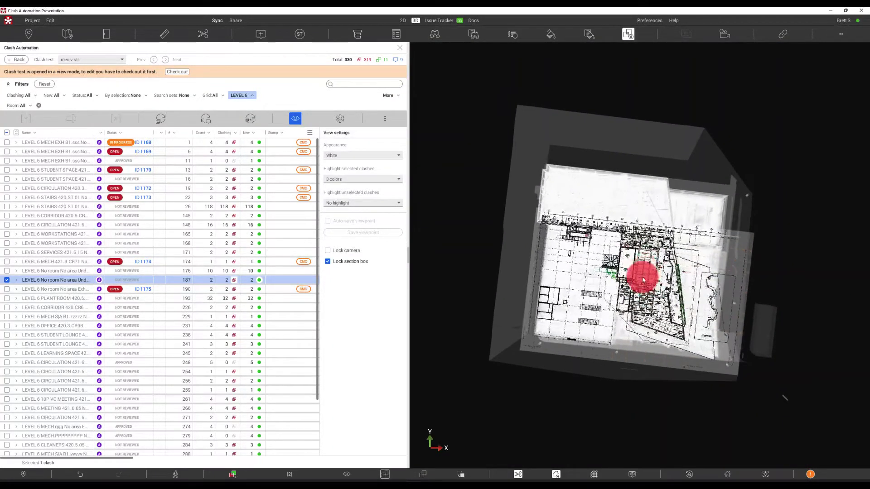
pyautogui.scroll(3, 621, 249)
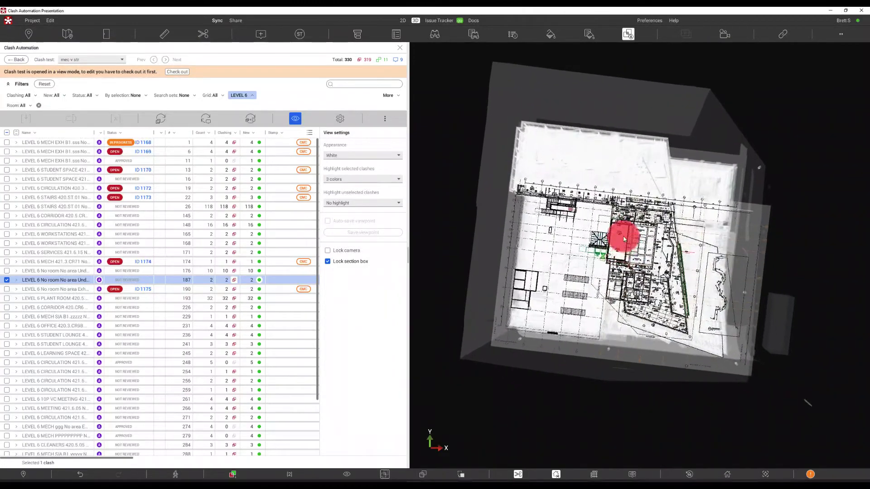
pyautogui.scroll(2, 658, 297)
pyautogui.scroll(2, 644, 299)
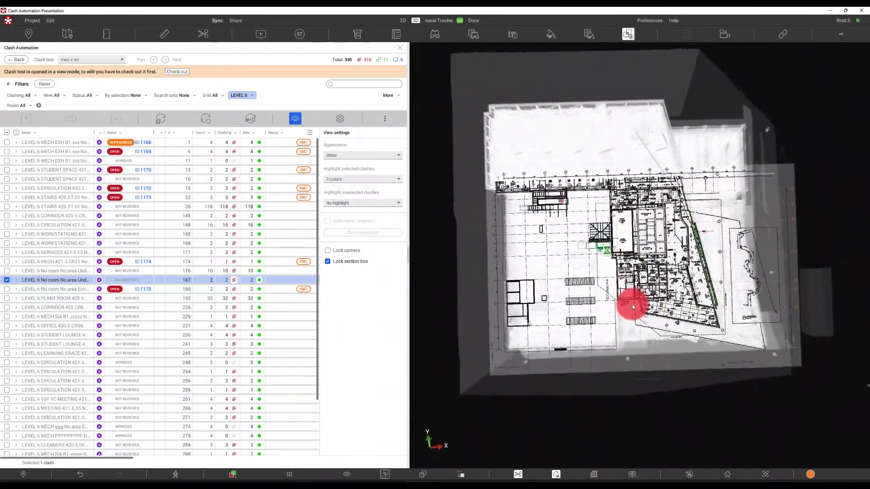
pyautogui.scroll(6, 670, 231)
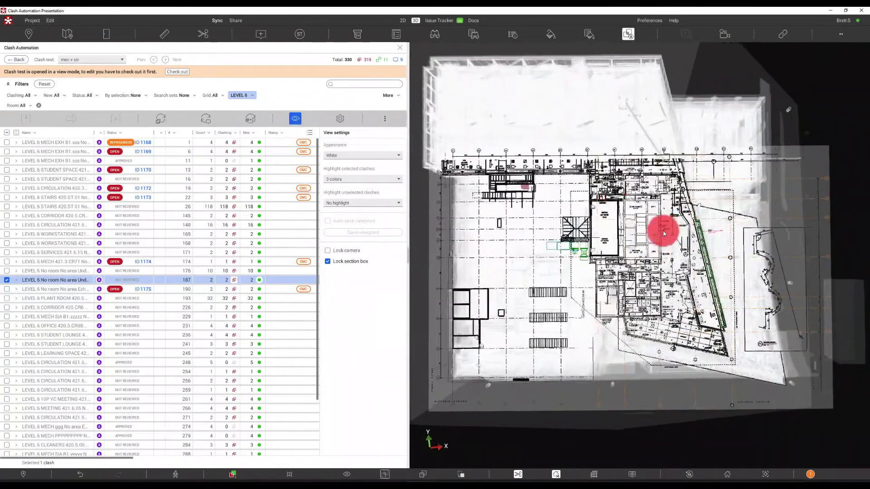
pyautogui.scroll(2, 651, 262)
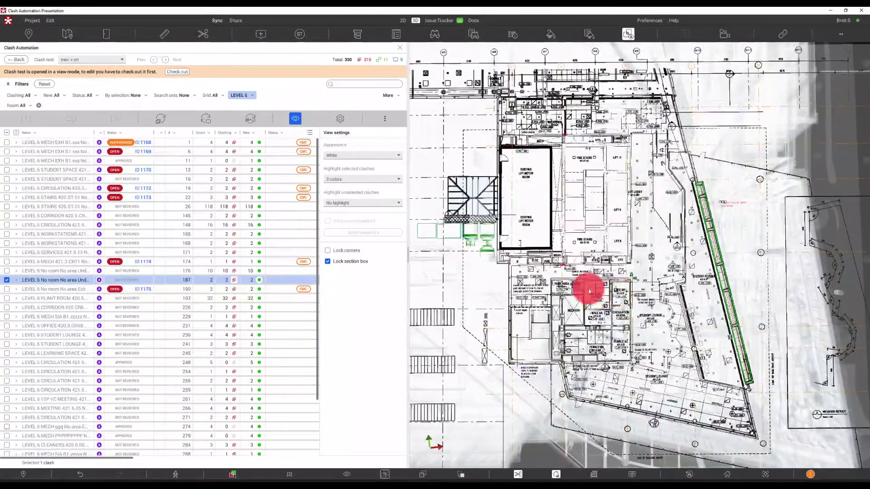
# Step: Lock the camera, select all 42 clashes, and view clashes 1169, STUDENT SPACE, 1173 and 1174
pyautogui.click(328, 252)
pyautogui.click(6, 133)
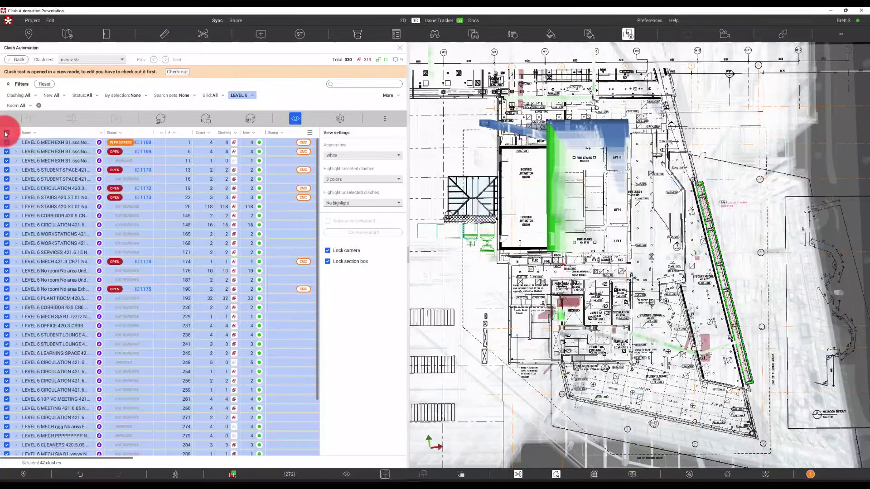
pyautogui.click(33, 152)
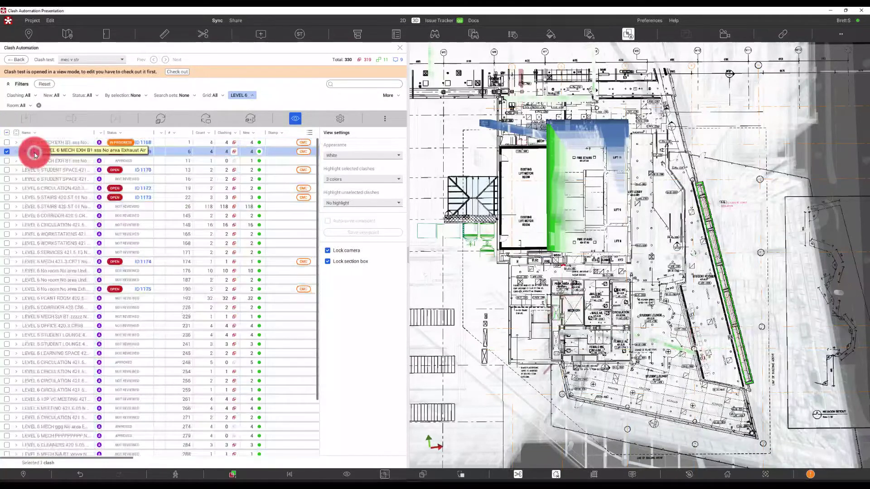
pyautogui.click(36, 179)
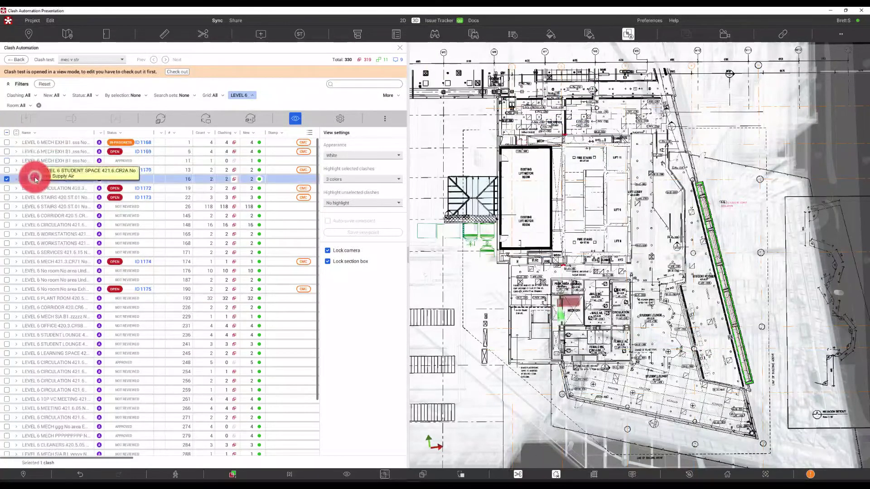
pyautogui.click(38, 199)
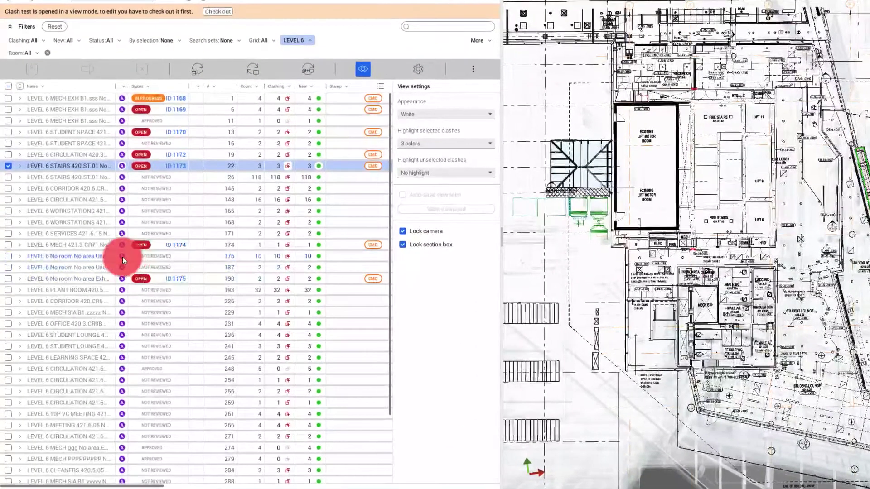
pyautogui.click(67, 263)
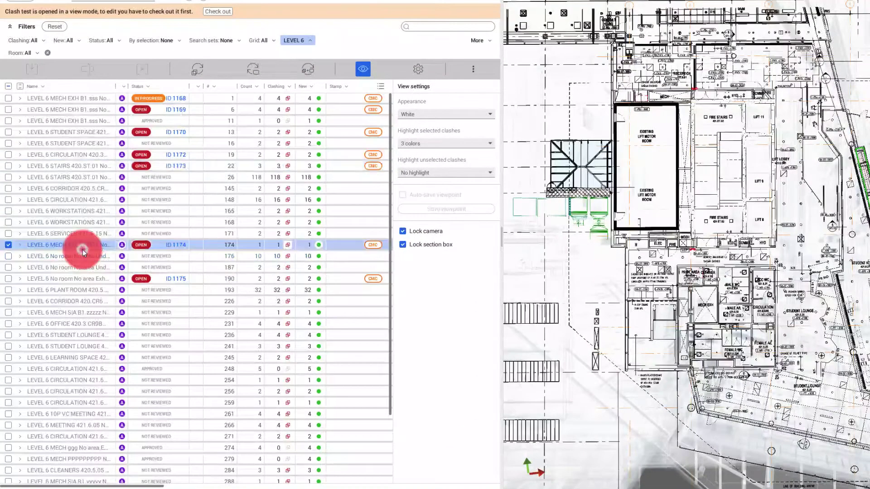
# Step: Check the CIRCULATION, WORKSTATIONS, 1173 and 1170 clashes, then dim the model around the clashes
pyautogui.click(83, 199)
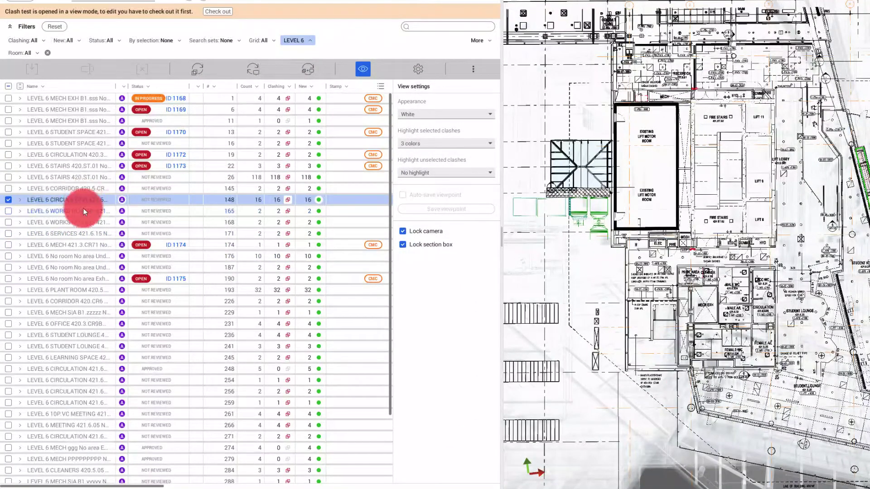
pyautogui.click(83, 211)
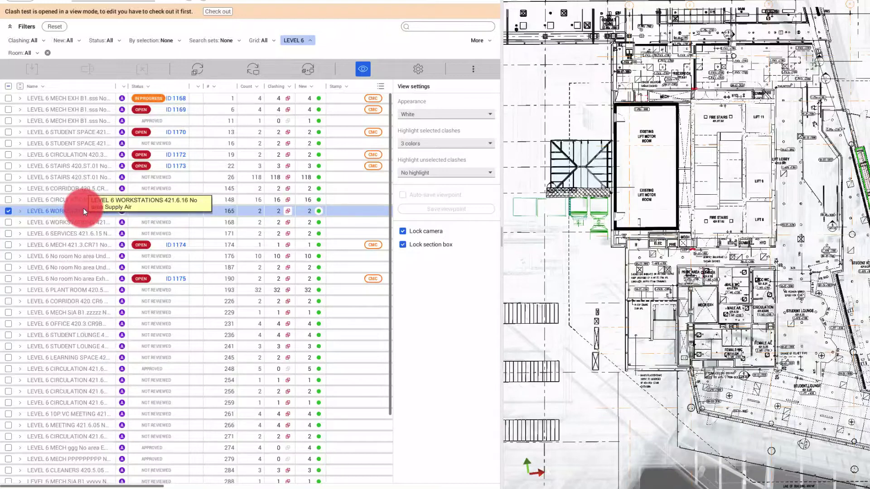
pyautogui.click(89, 164)
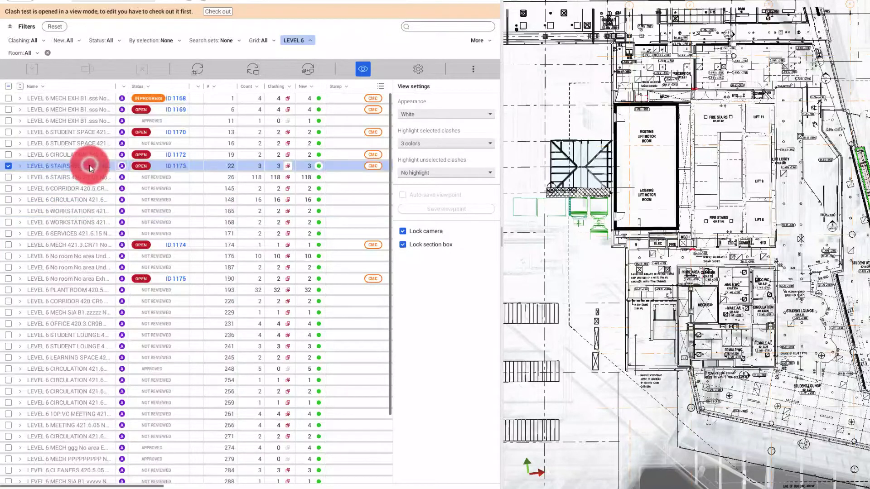
pyautogui.click(75, 131)
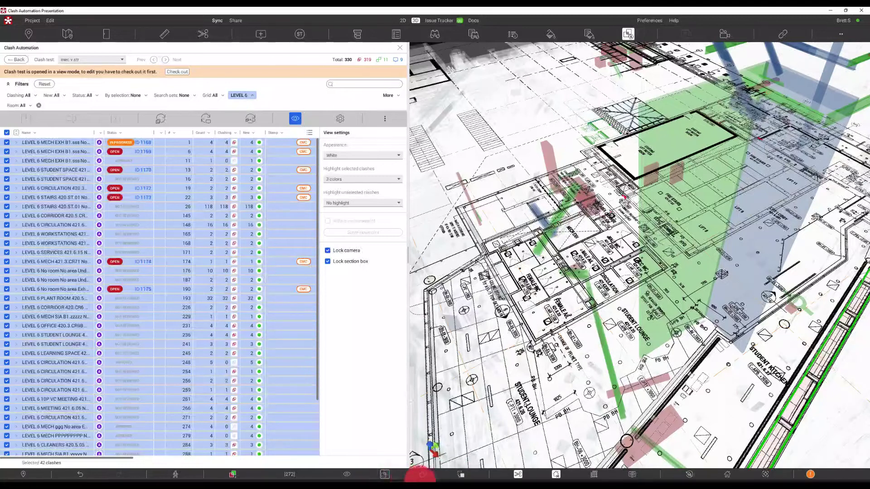
pyautogui.click(429, 475)
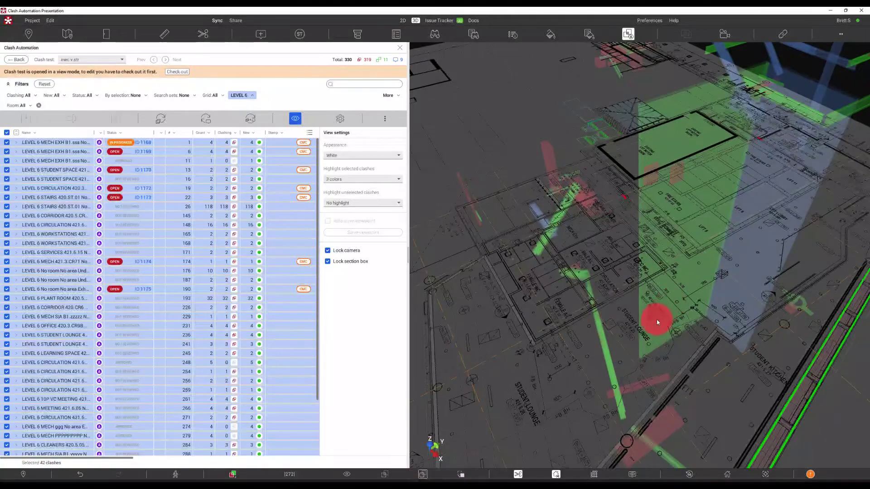